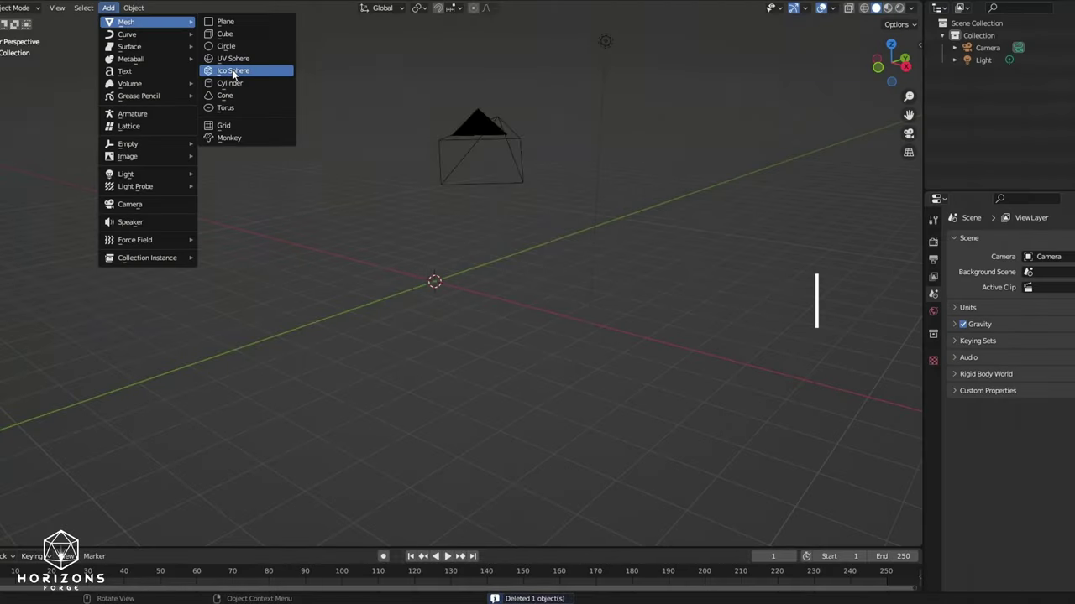
- Add an icosphere as the drone body and shade it smooth
click(252, 69)
right_click(420, 268)
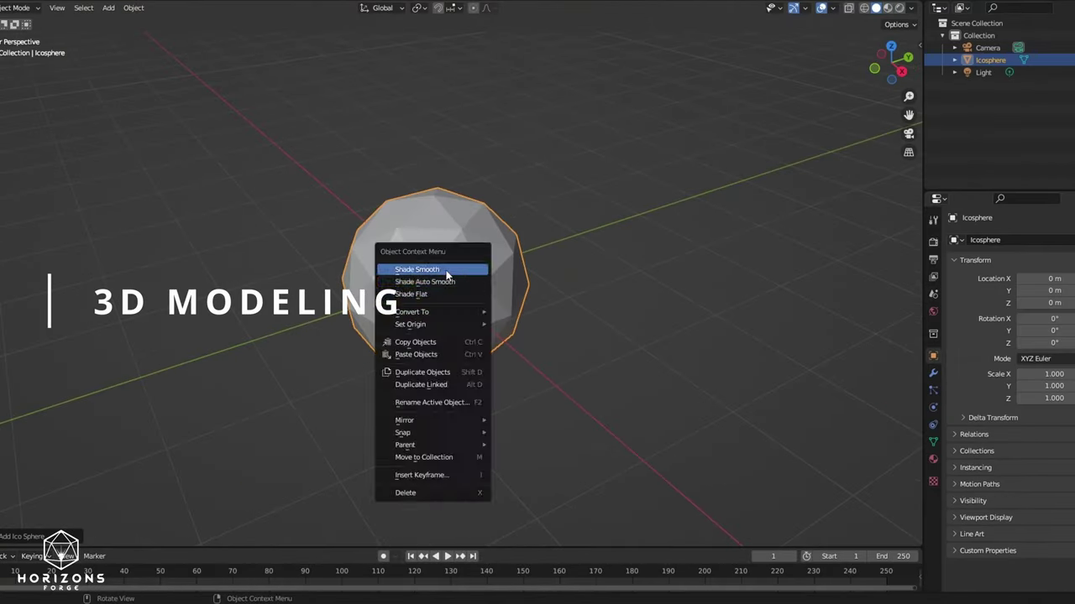
click(420, 269)
click(933, 372)
click(970, 239)
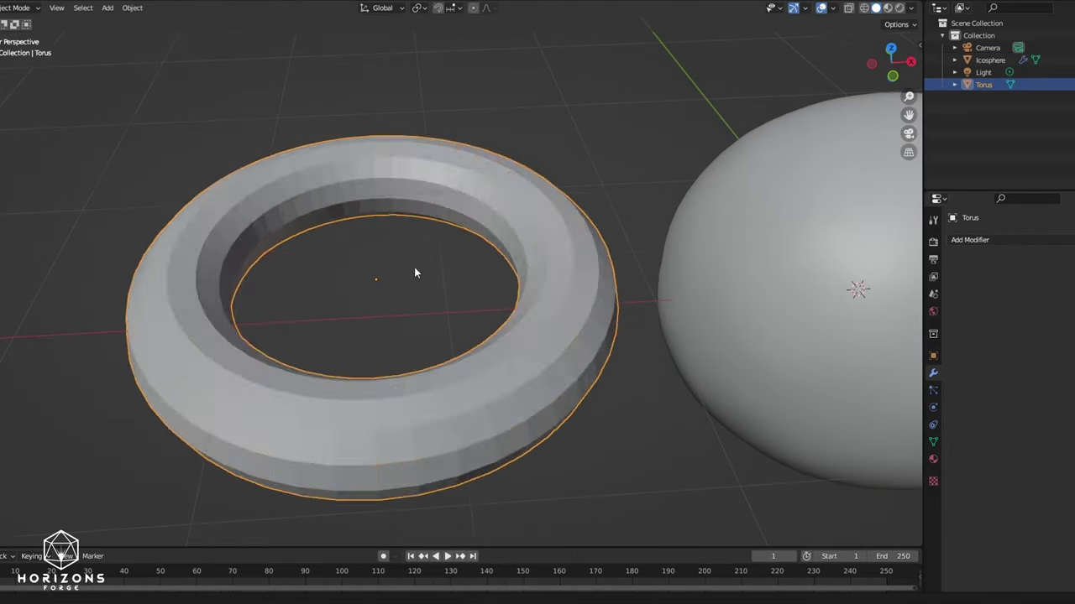
- Select an inner edge loop of the torus, then shade the torus smooth
key(Tab)
alt+click(410, 199)
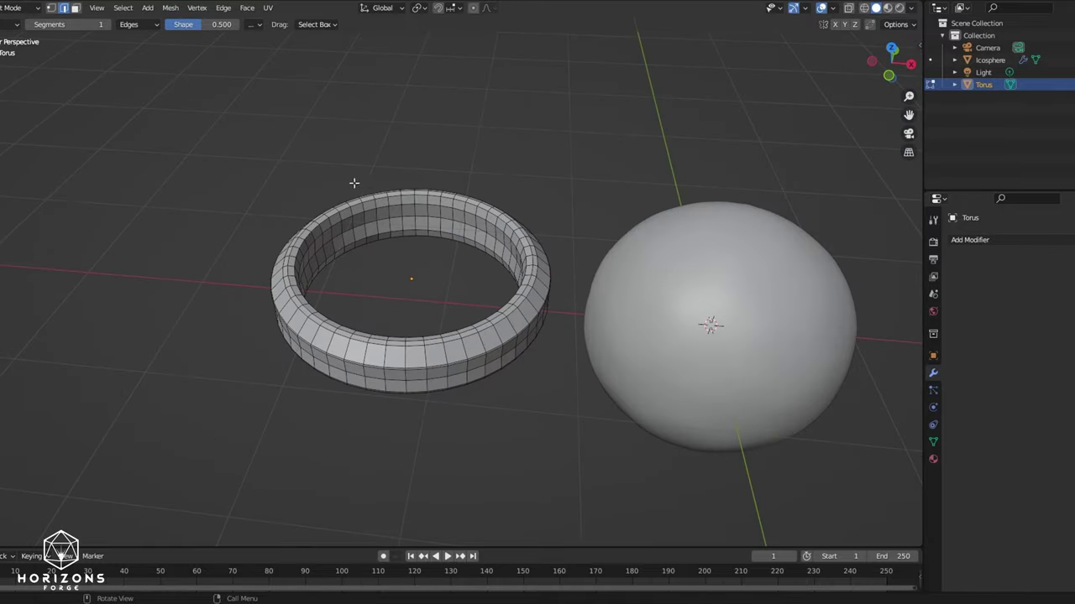
key(Tab)
right_click(403, 203)
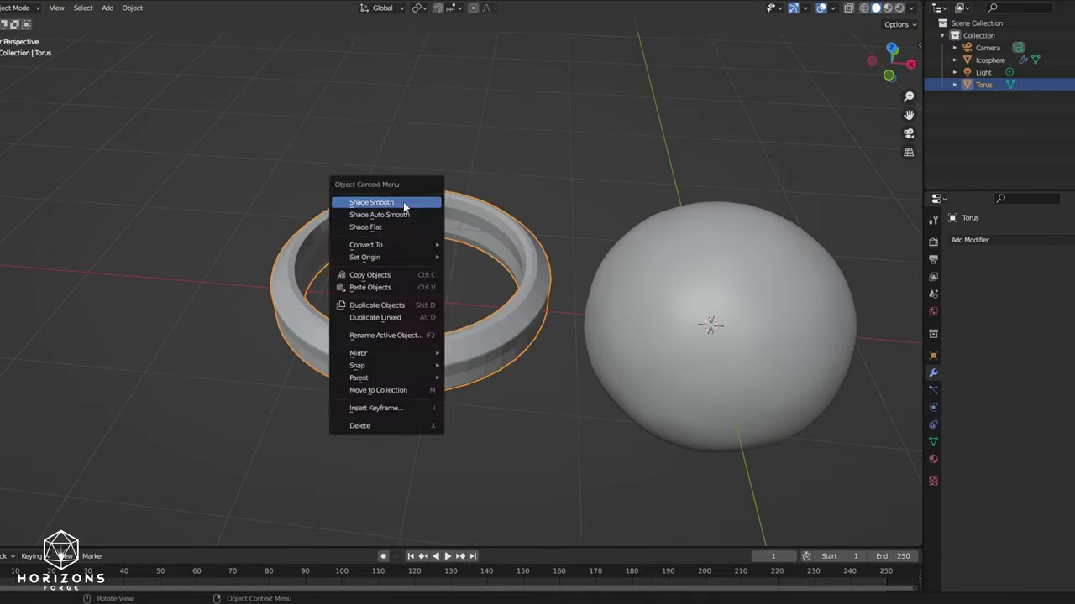
click(408, 204)
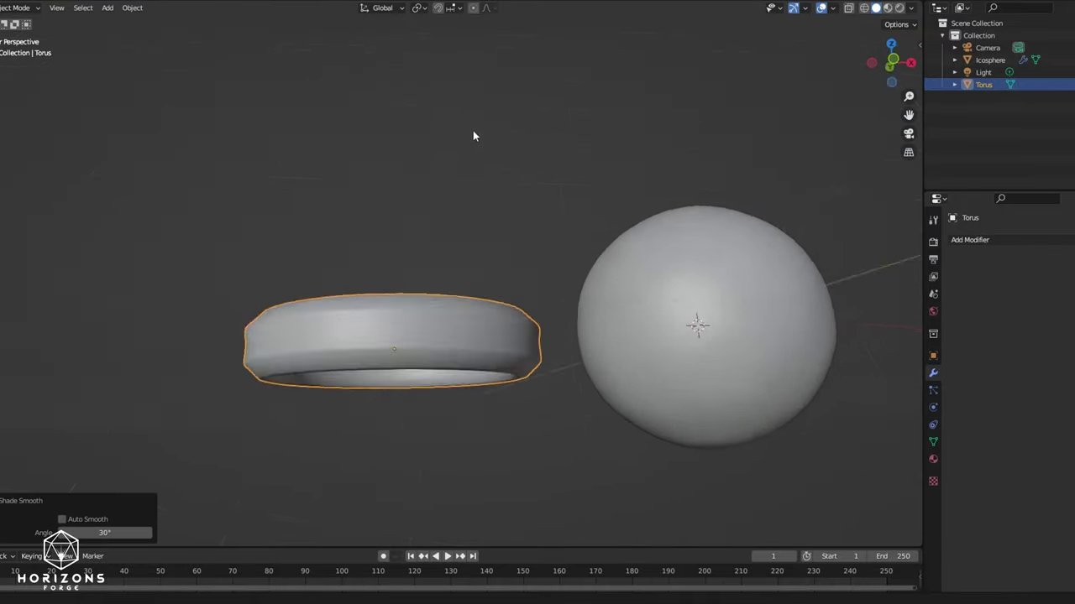
drag(473, 136, 458, 222)
- Duplicate the torus and place the copy on the other side of the sphere
key(shift+d)
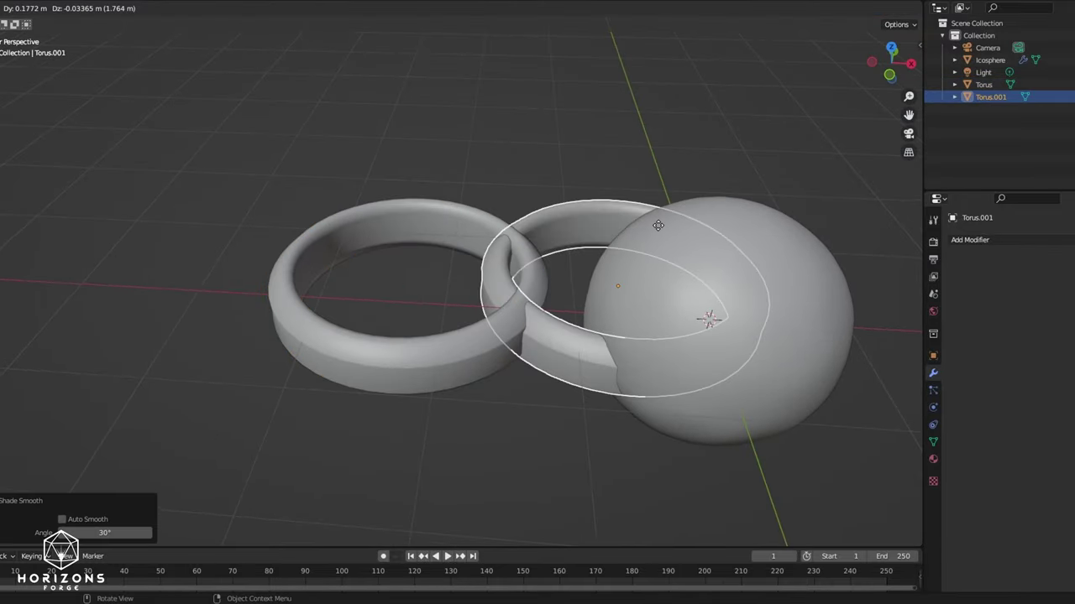
click(244, 188)
drag(244, 188, 566, 262)
click(701, 309)
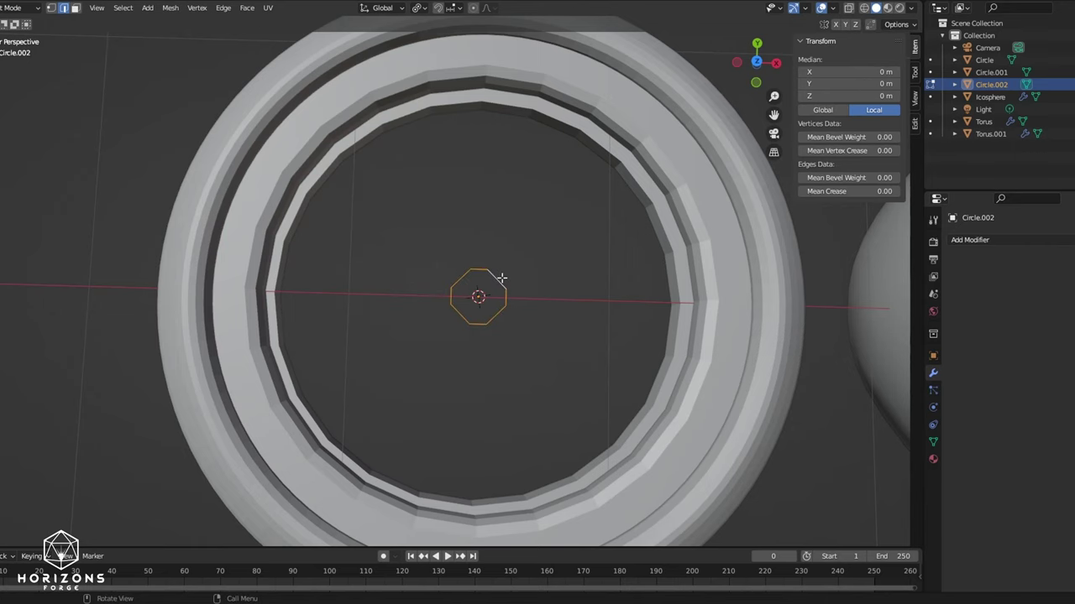
- Enlarge the octagon into a wider hub, add a loop cut, and select an outer hub face
key(s)
click(550, 223)
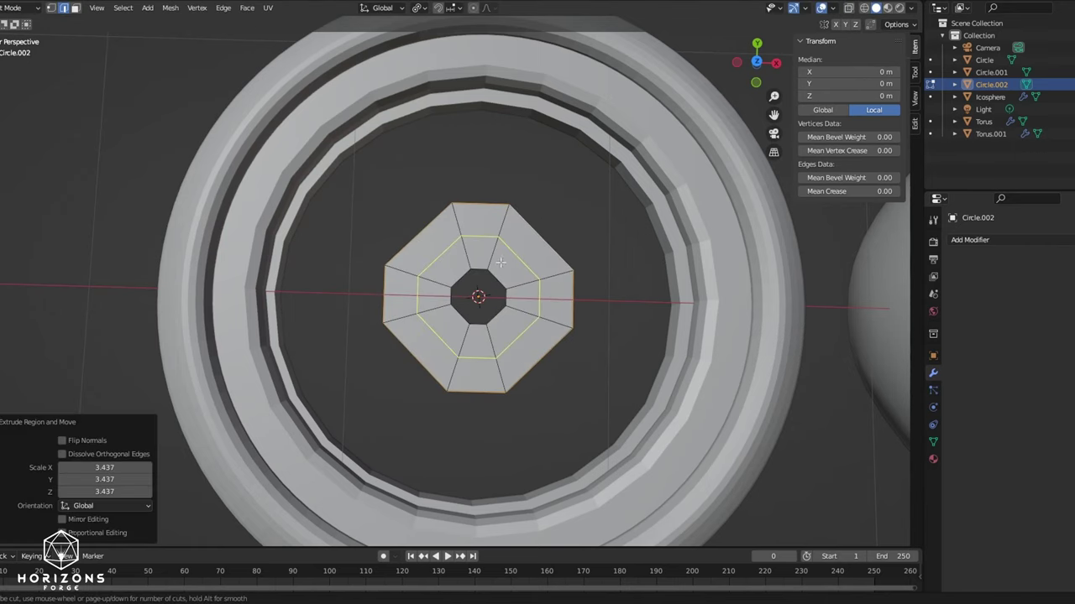
click(487, 204)
click(561, 328)
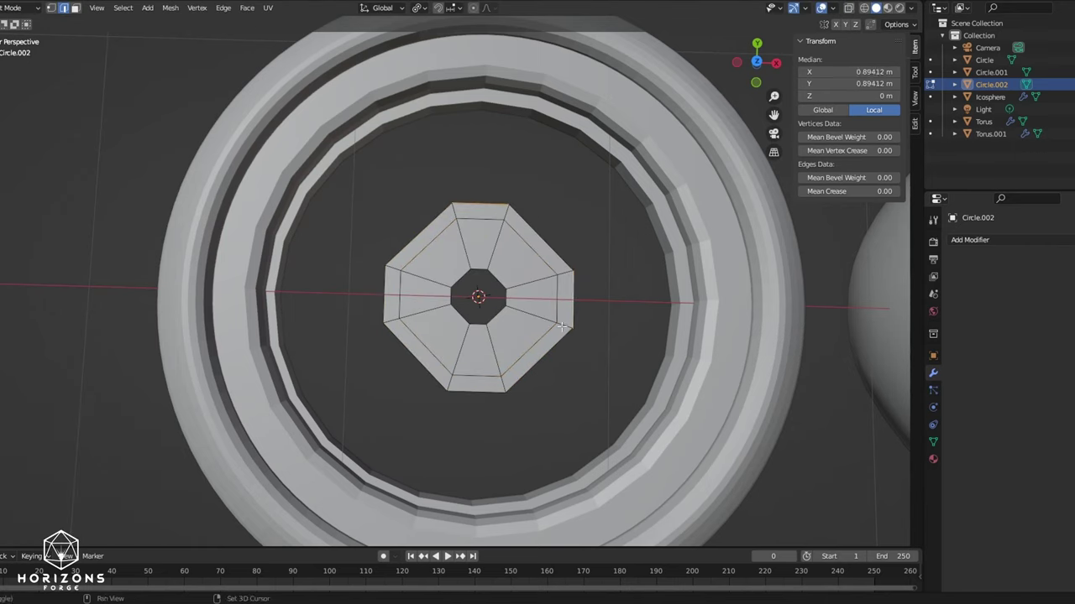
right_click(395, 284)
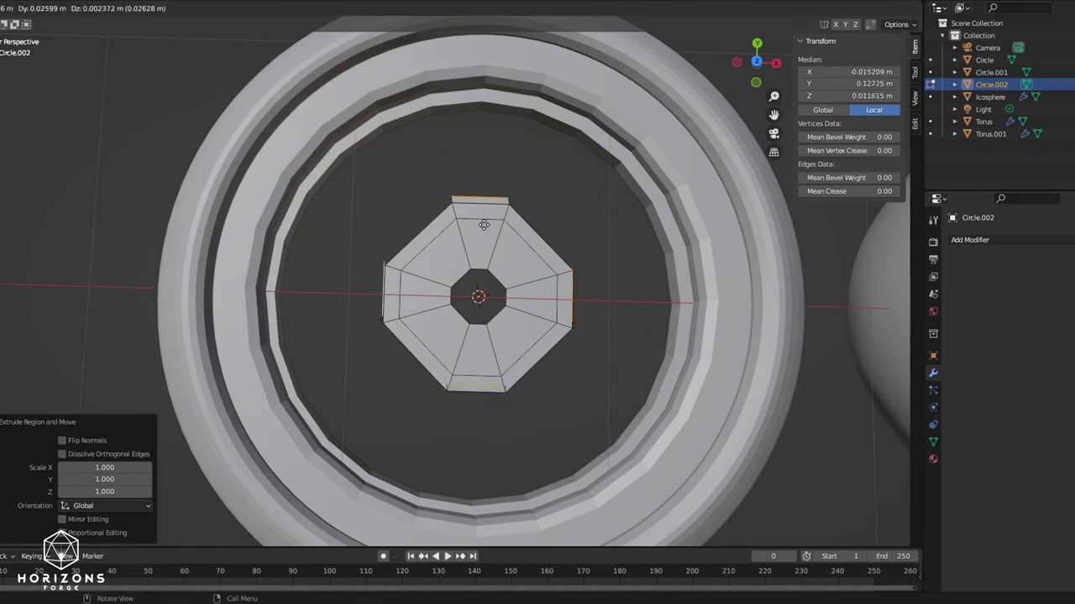
- Scale and extrude the selected hub faces into four spokes stretching out to the rim
key(s)
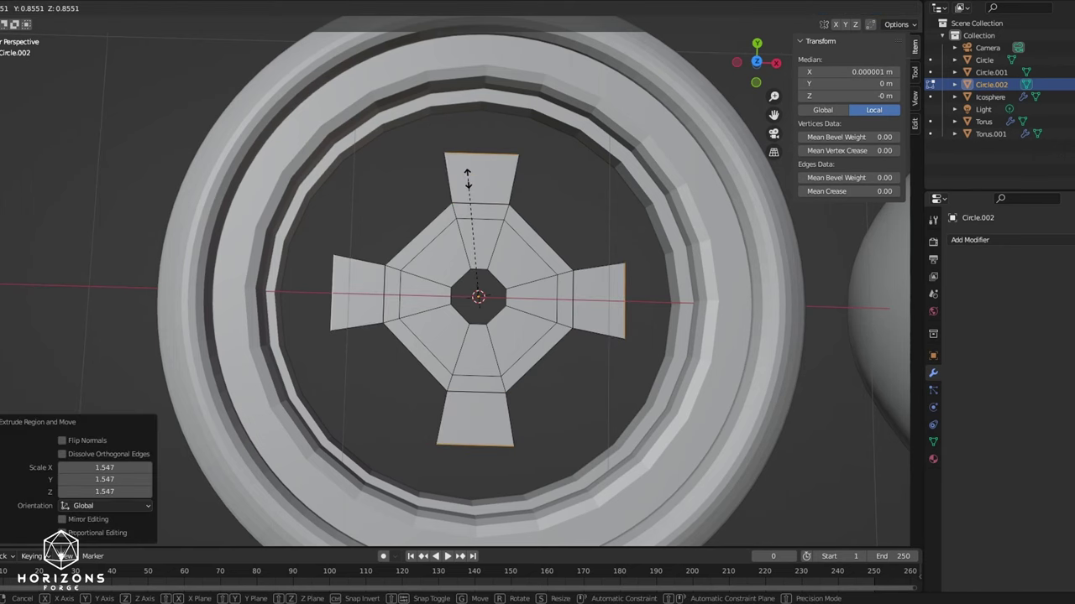
click(468, 178)
key(e)
right_click(453, 67)
key(s)
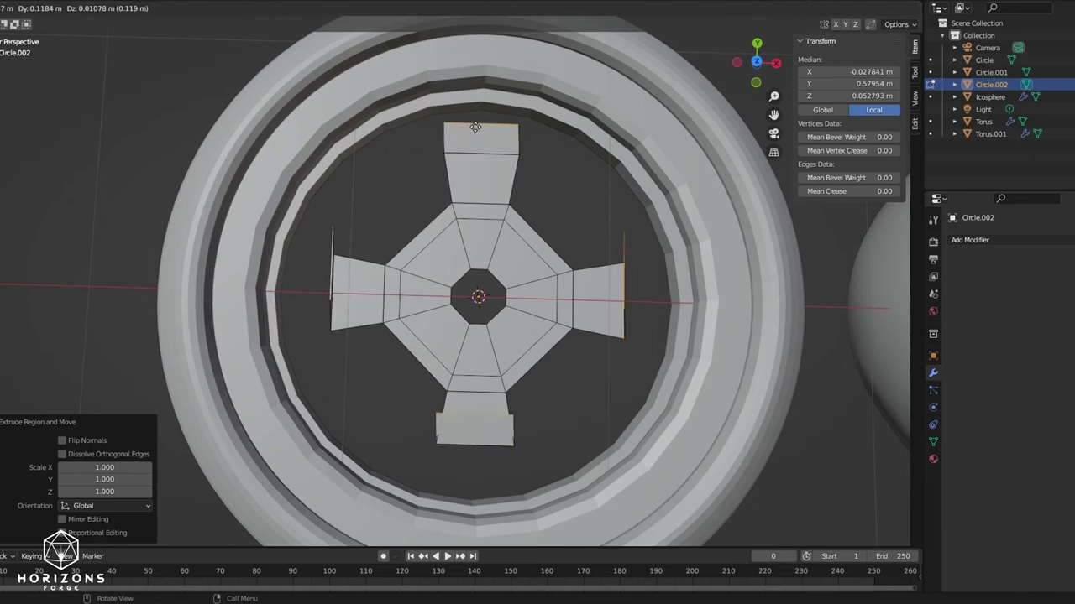
click(436, 48)
click(436, 48)
key(s)
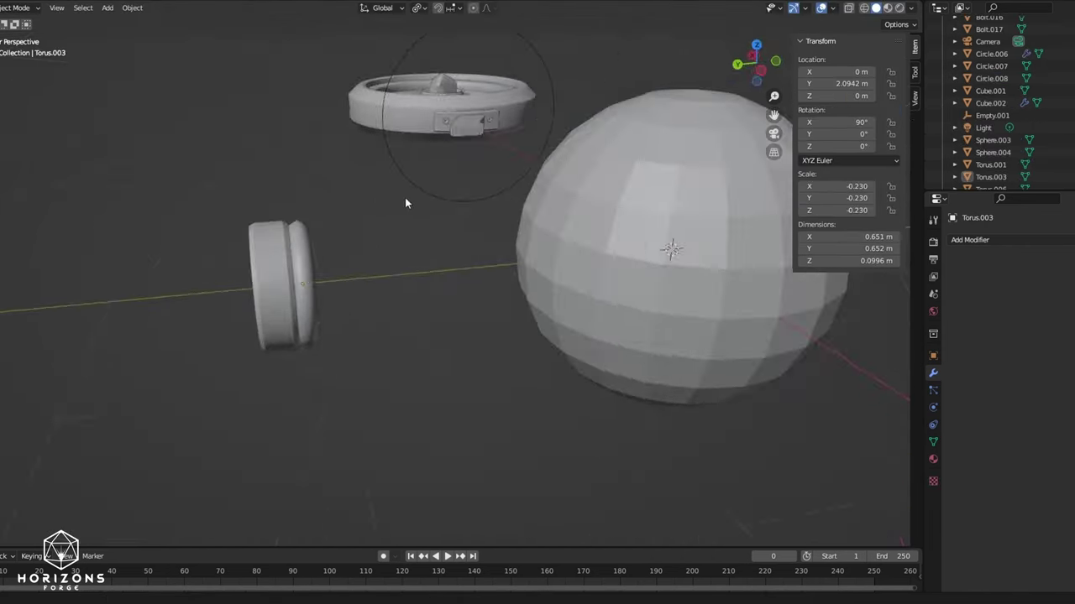
- Position the side torus, move a sphere along Y into the threaded cylinder, and shade it smooth
click(370, 215)
click(395, 209)
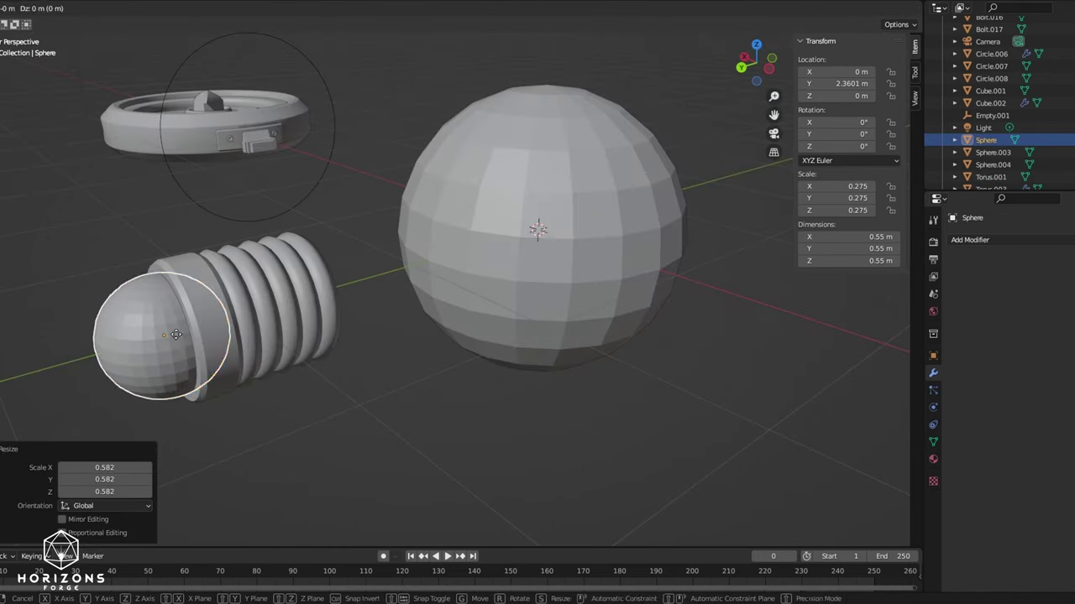
key(g)
key(y)
click(238, 321)
right_click(238, 320)
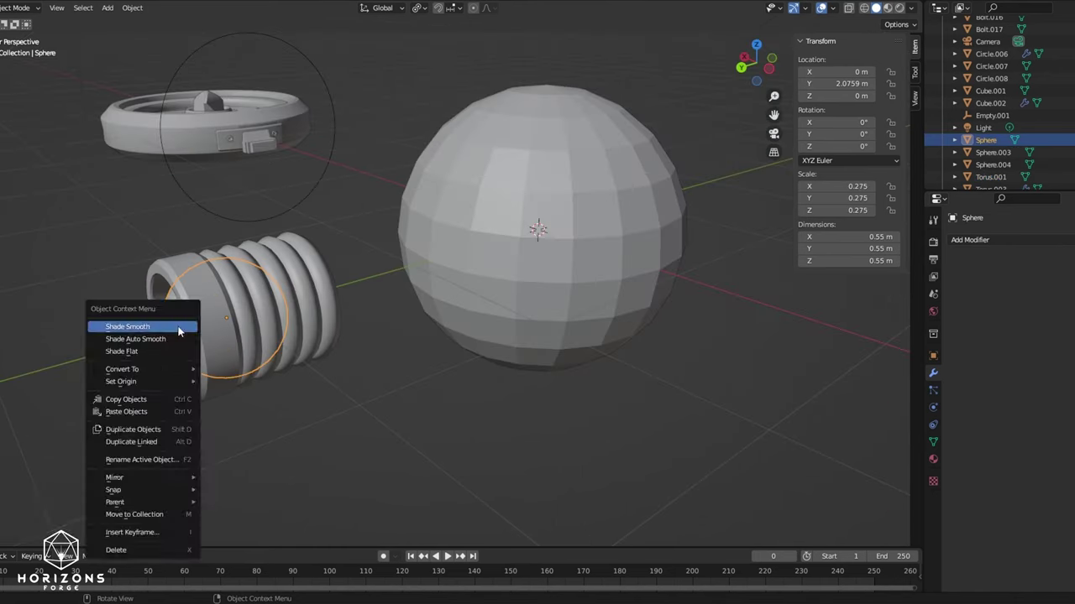
click(241, 328)
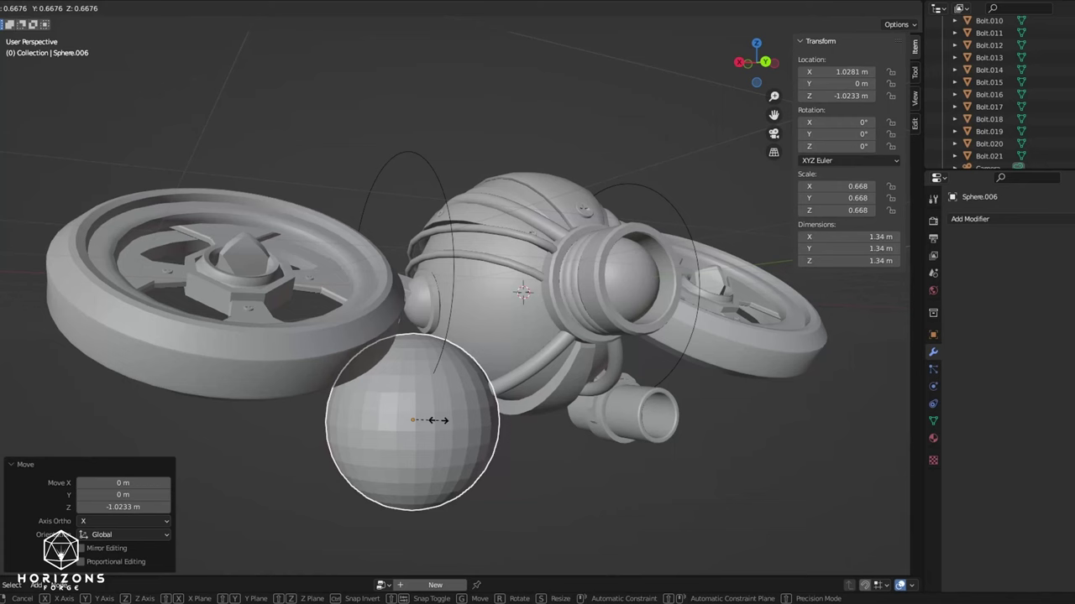
- In front view, move the small sphere along X to sit below the drone body
key(Escape)
key(KP_1)
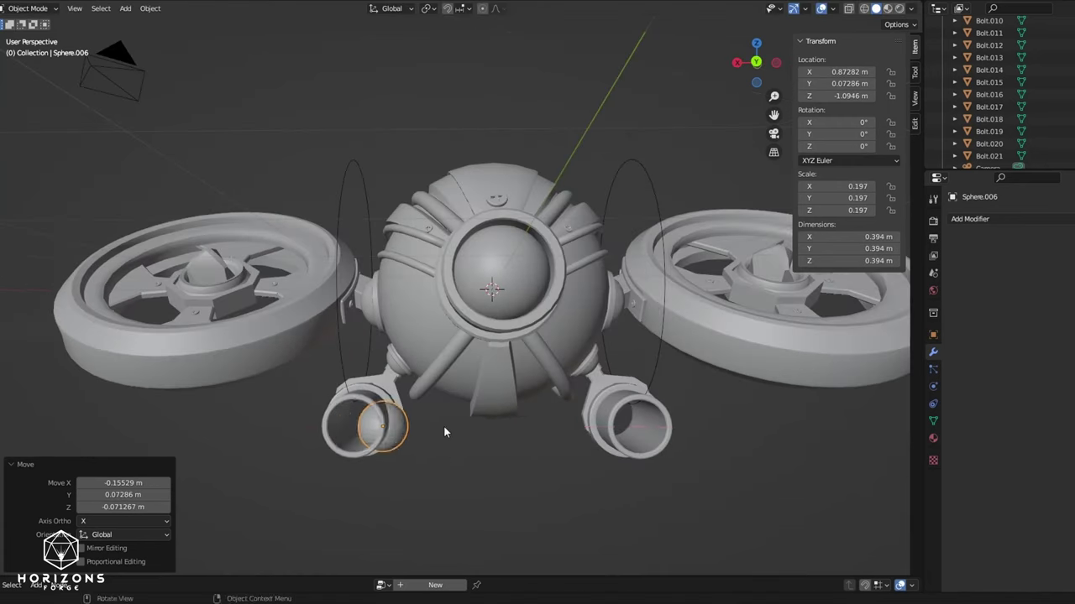
key(g)
key(x)
click(284, 395)
scroll(284, 396, up, 3)
drag(309, 415, 383, 473)
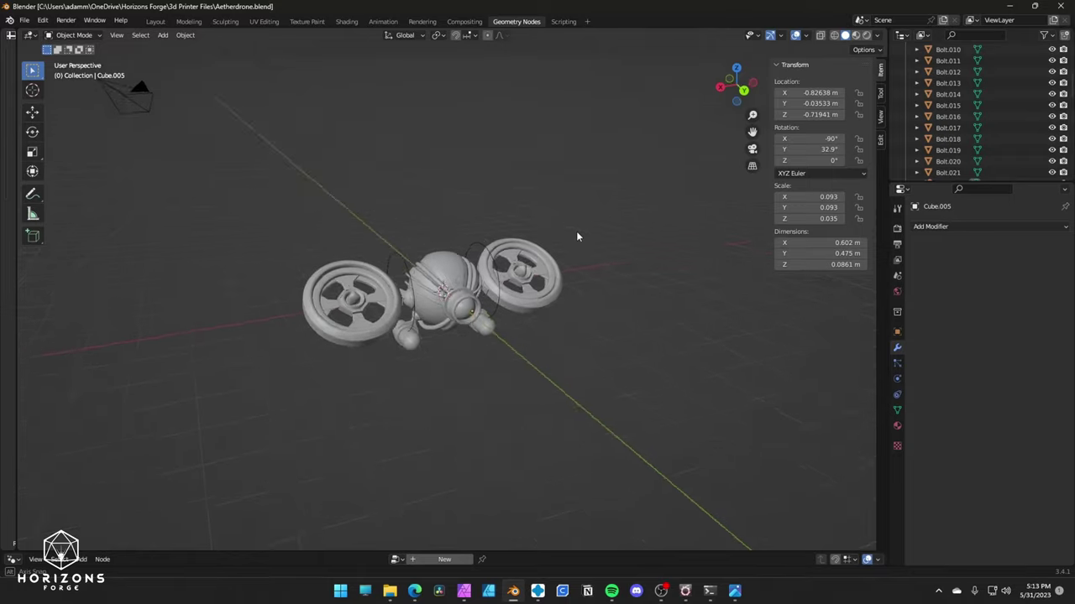
- Orbit the finished drone, then turn the Hero Forge character to a side view
drag(576, 231, 496, 239)
scroll(497, 239, up, 4)
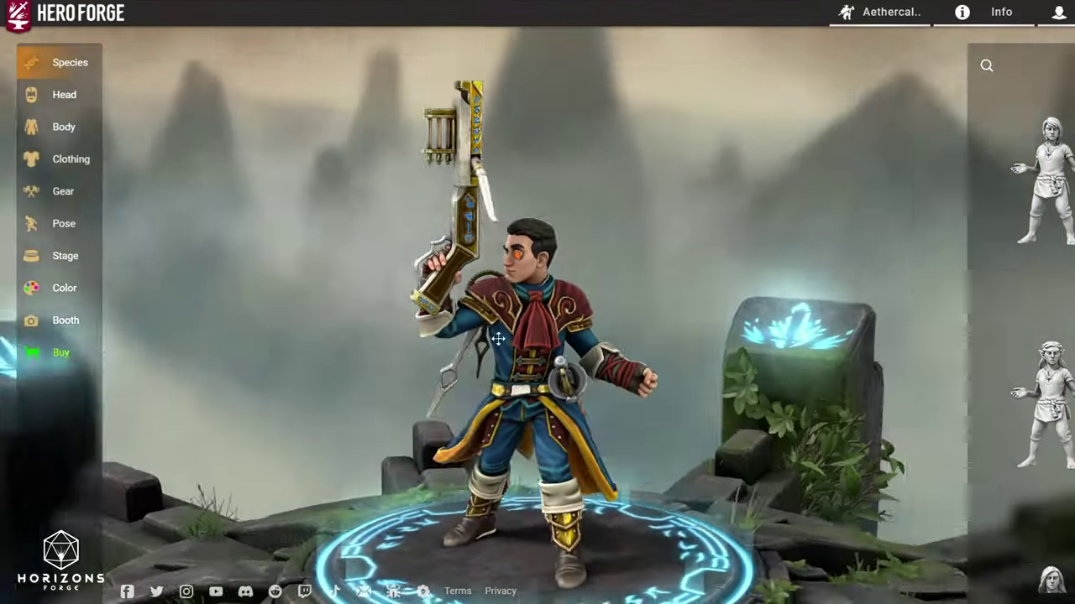
drag(498, 338, 629, 341)
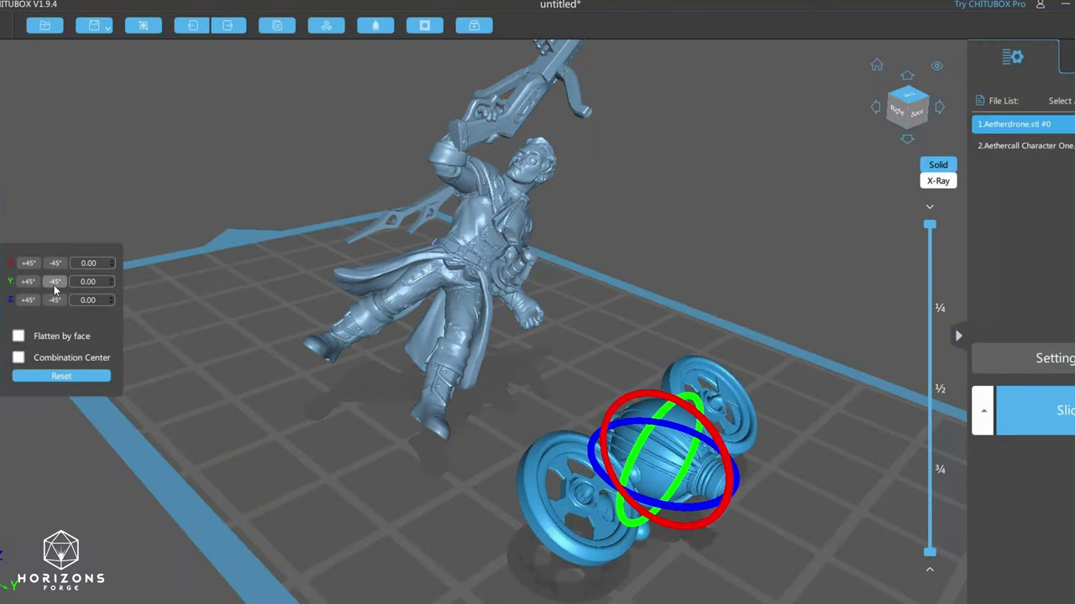
- Tilt the drone -45° around the Y axis
click(55, 290)
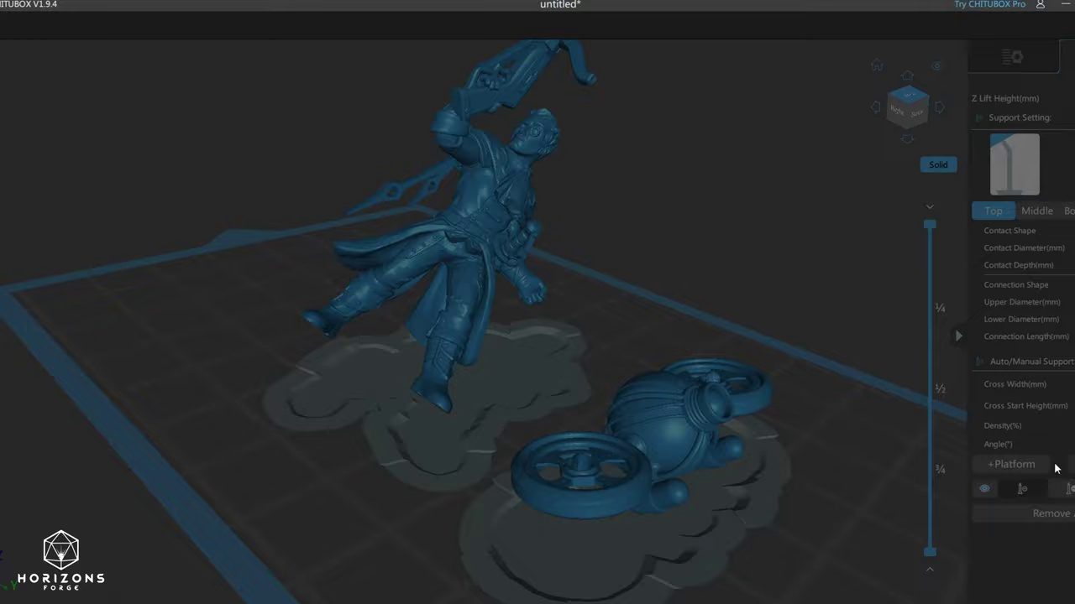